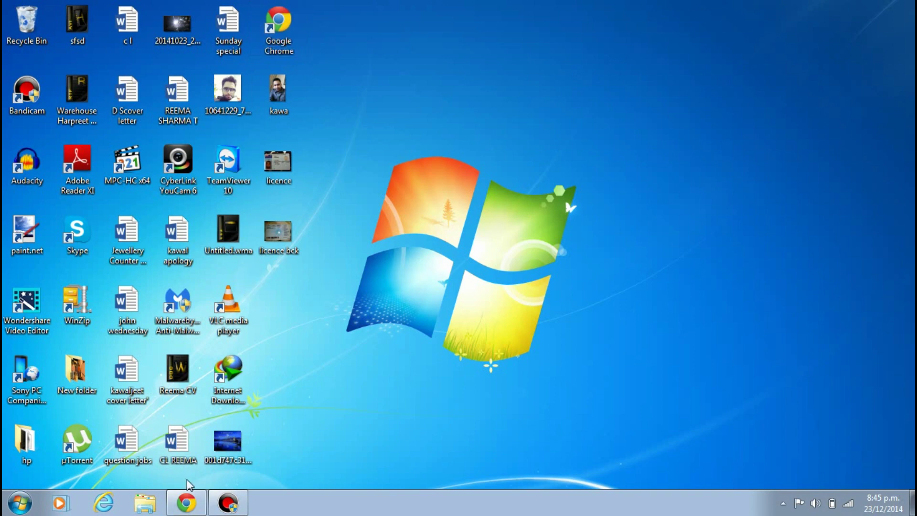
# Step: Restore the Chrome window and scroll the ad-cluttered mastishow.info movies page down and back up
pyautogui.moveTo(193, 511)
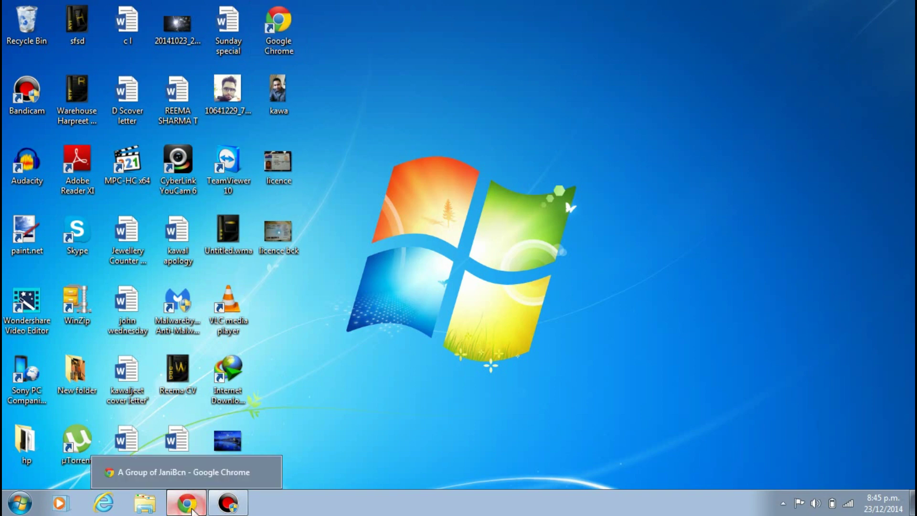
pyautogui.click(193, 510)
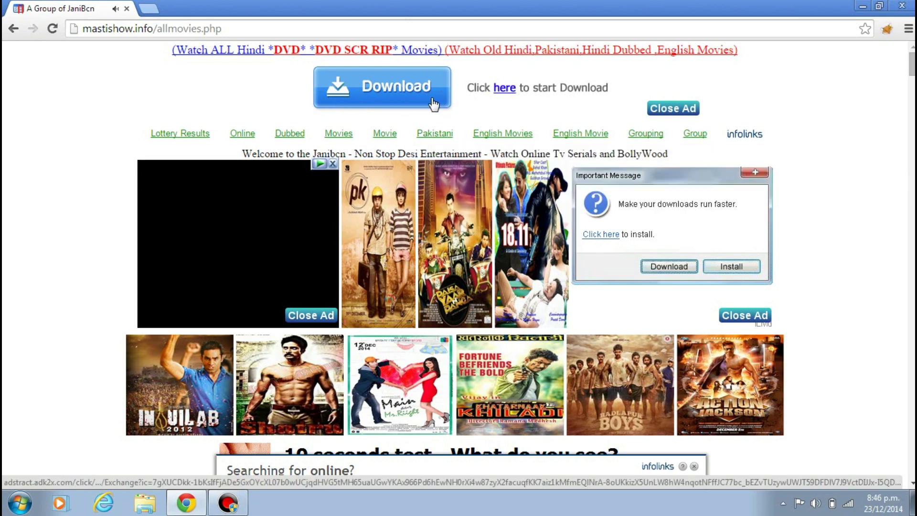
pyautogui.moveTo(435, 139)
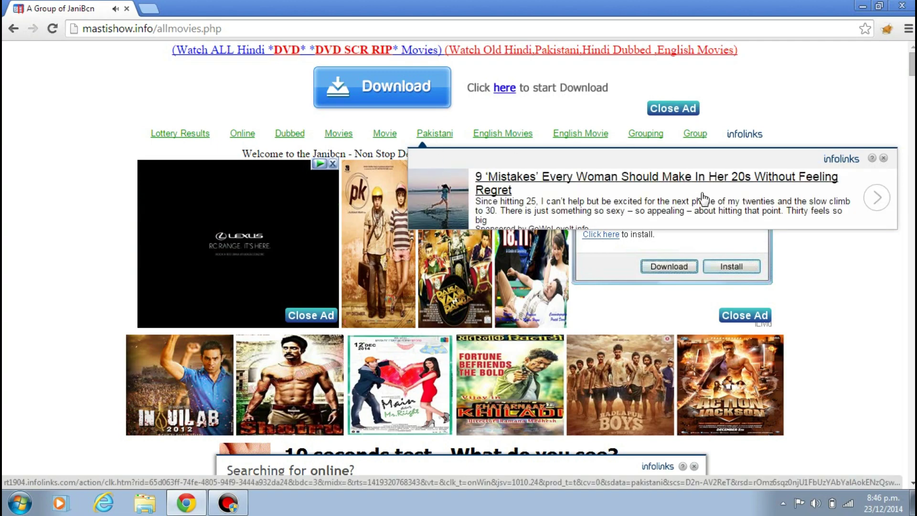
pyautogui.scroll(-20, 454, 263)
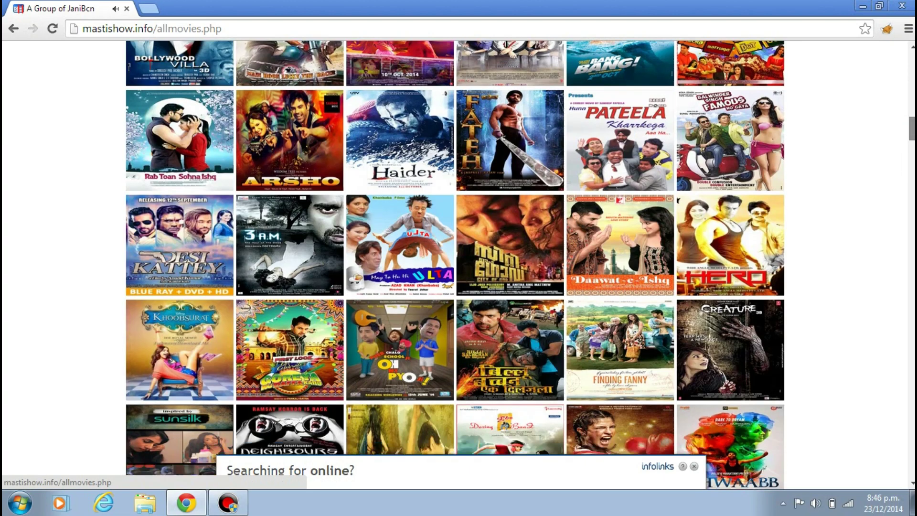
pyautogui.scroll(-20, 453, 263)
pyautogui.scroll(17, 454, 263)
pyautogui.scroll(15, 909, 41)
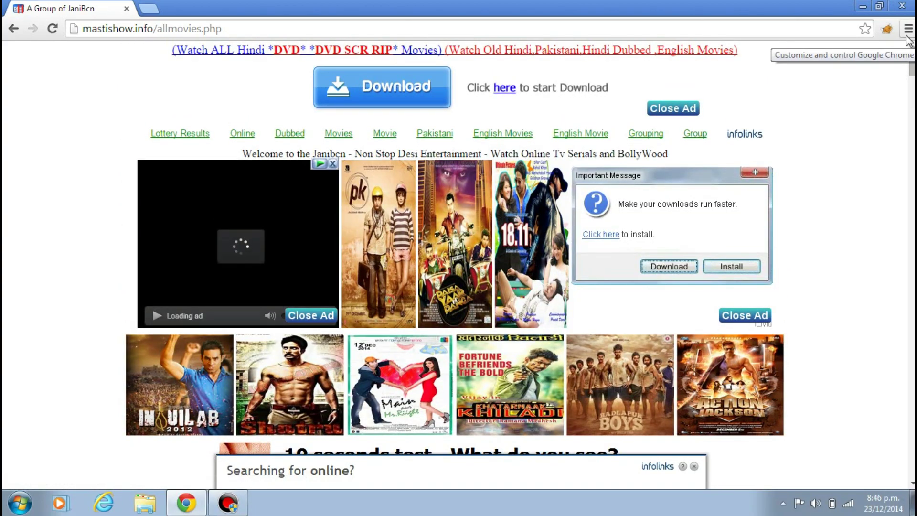
# Step: Open Chrome's Extensions page through the main menu's More tools submenu
pyautogui.click(907, 36)
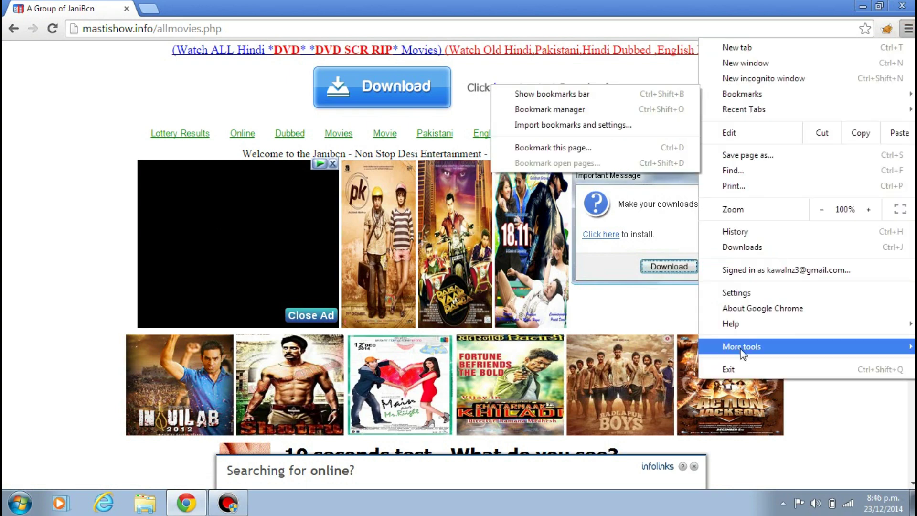
pyautogui.moveTo(743, 349)
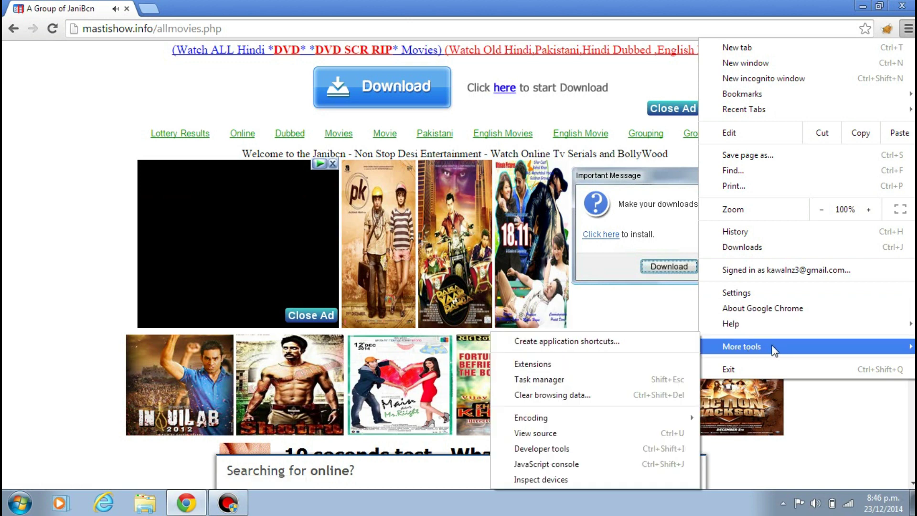
pyautogui.click(667, 367)
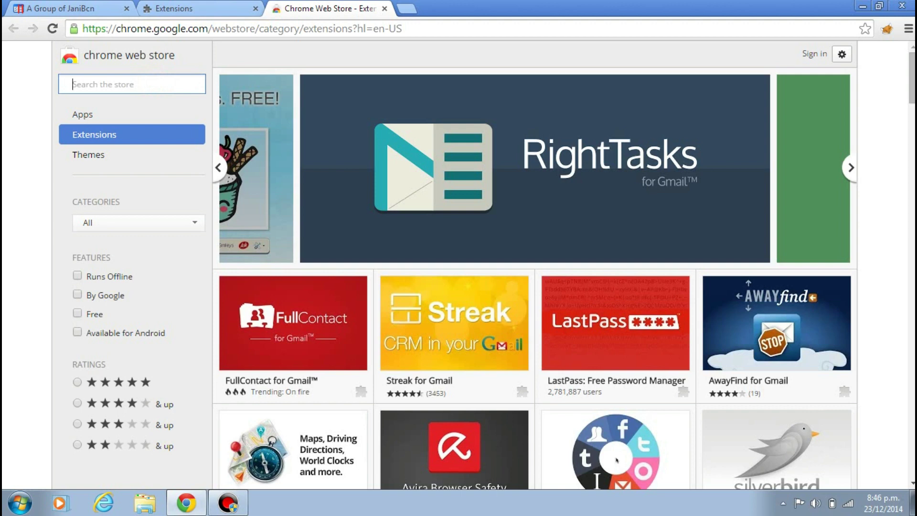
# Step: Search the Web Store for 'adblock' and add the AdBlock extension to Chrome
pyautogui.write('ad')
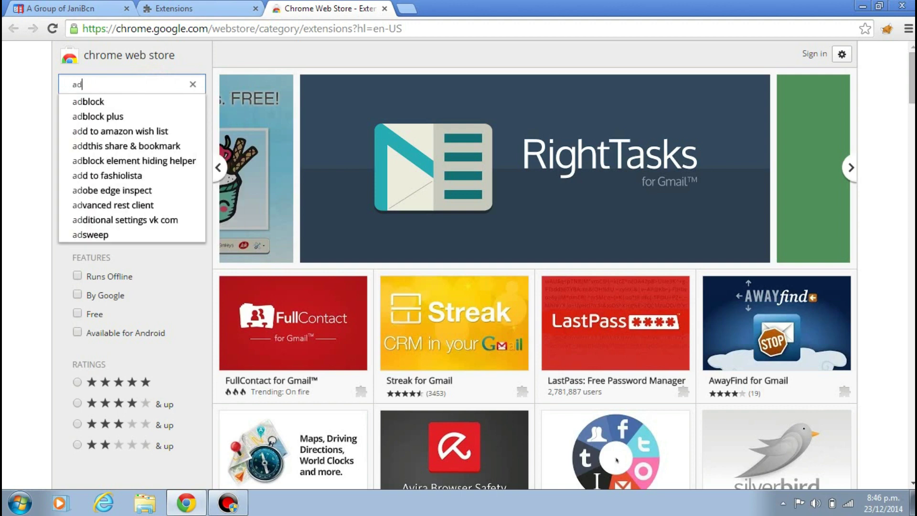
pyautogui.click(130, 101)
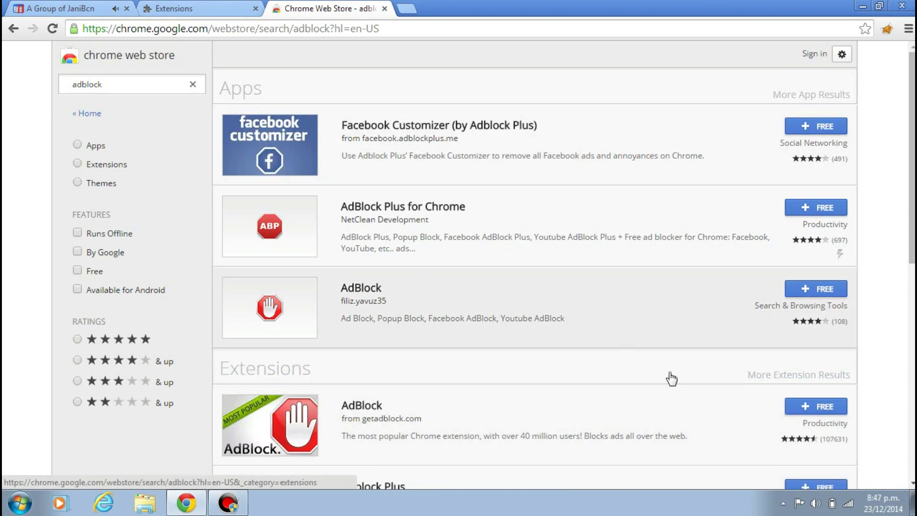
pyautogui.click(833, 421)
pyautogui.click(686, 95)
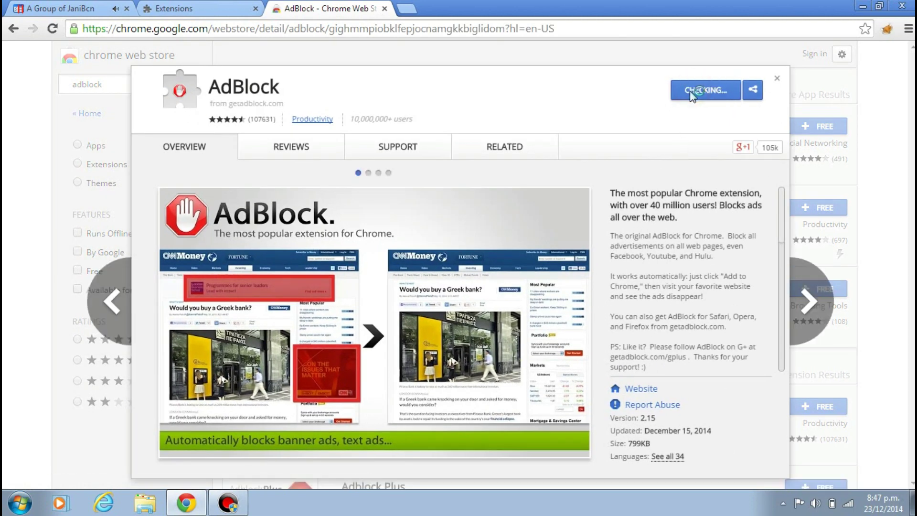
pyautogui.click(492, 157)
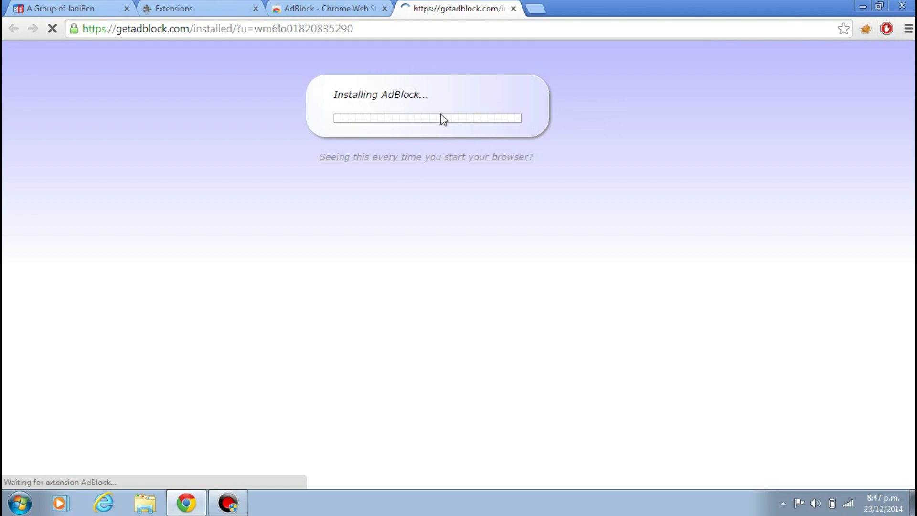
# Step: Close the getadblock.com, AdBlock store and extensions tabs, and maximize Chrome again
pyautogui.click(513, 8)
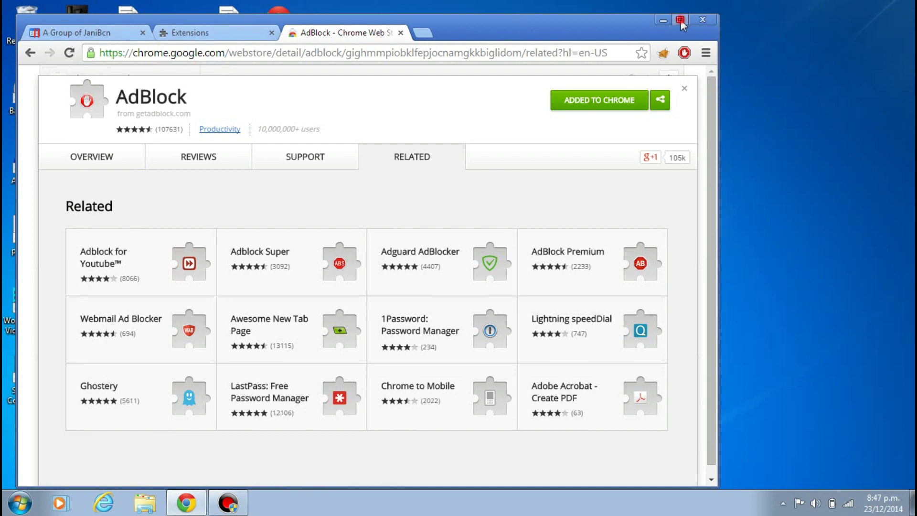
pyautogui.click(680, 19)
pyautogui.click(378, 8)
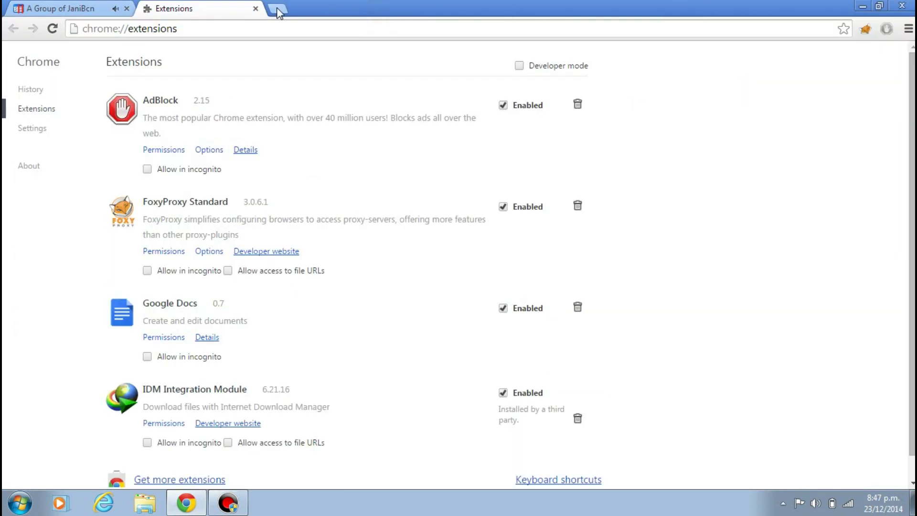
pyautogui.click(256, 8)
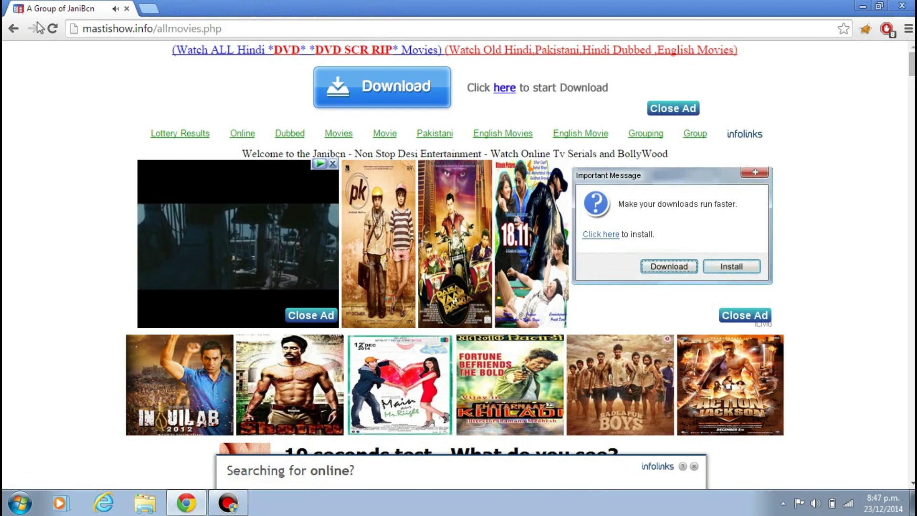
# Step: Reload the mastishow.info movies page and scroll through the posters to confirm ads are gone
pyautogui.click(51, 28)
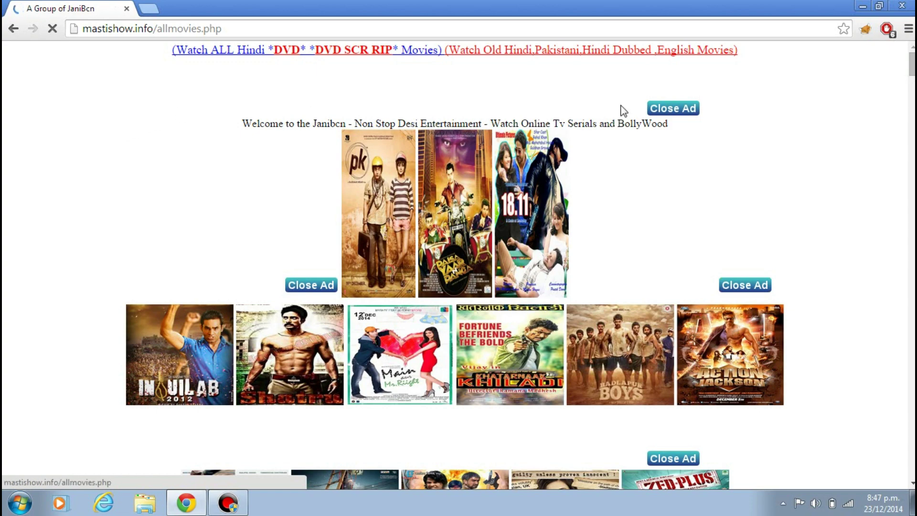
pyautogui.scroll(-3, 798, 105)
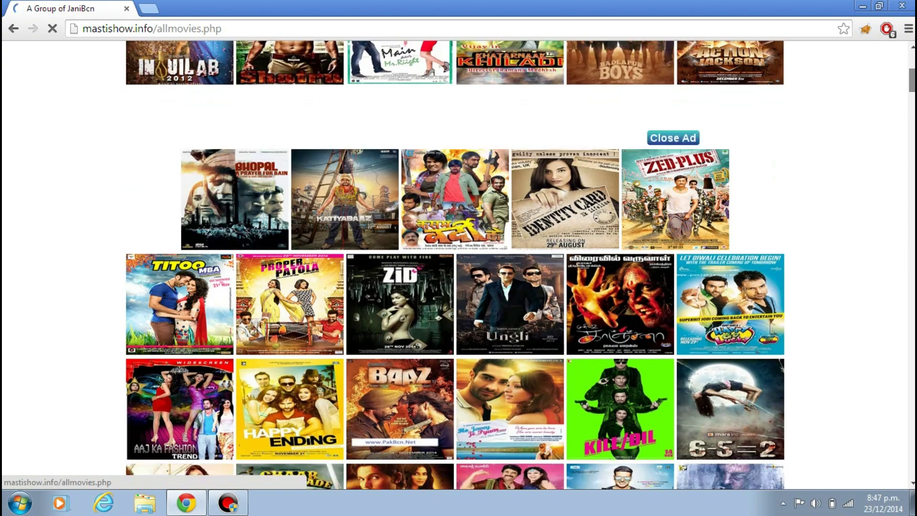
pyautogui.scroll(3, 493, 126)
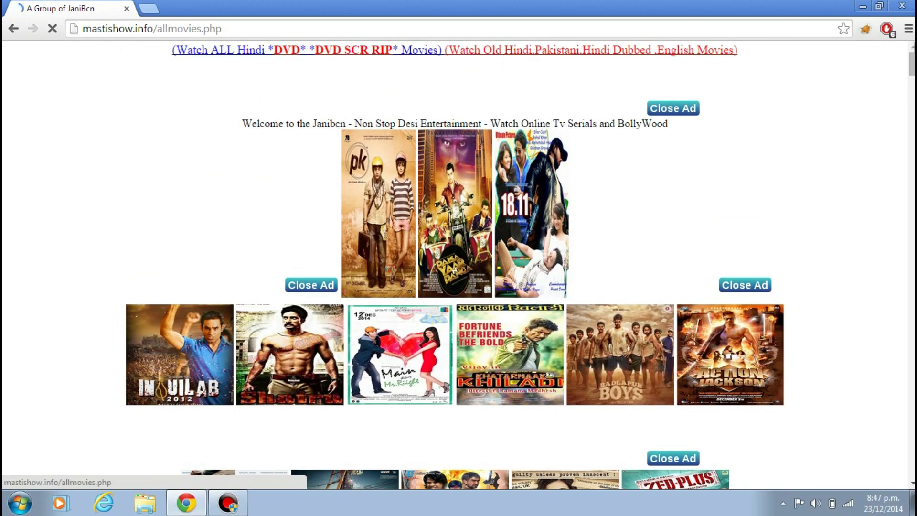
pyautogui.moveTo(913, 57); pyautogui.dragTo(913, 136)
pyautogui.scroll(-20, 912, 137)
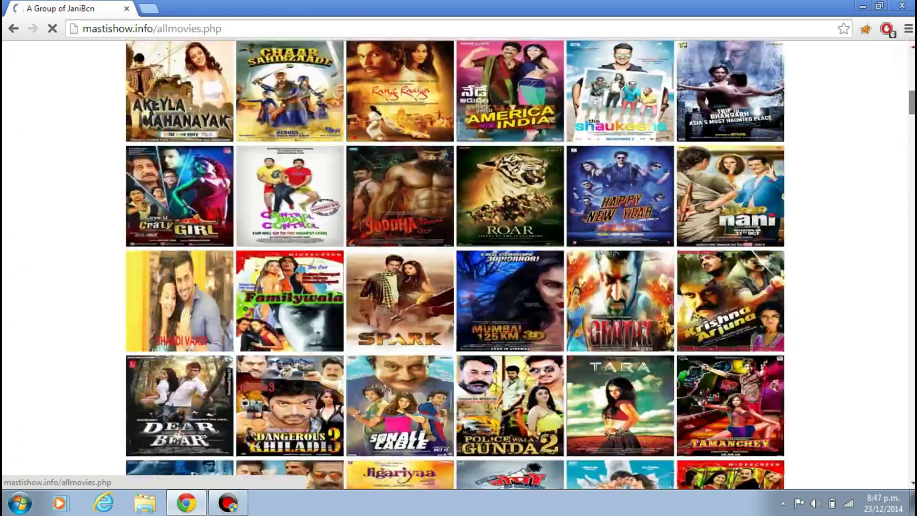
pyautogui.scroll(15, 682, 75)
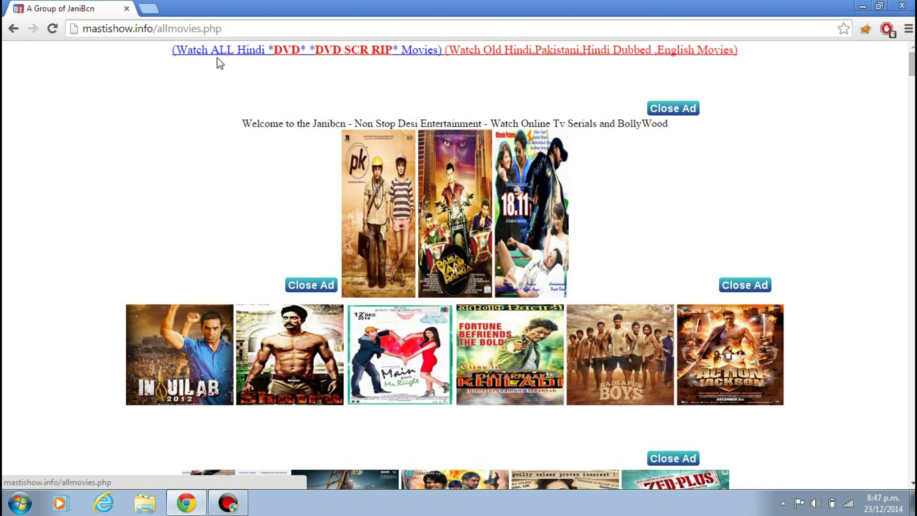
# Step: Google 'adwcleaner' in a new tab and open the ToolsLib AdwCleaner v4.106 download result
pyautogui.click(147, 6)
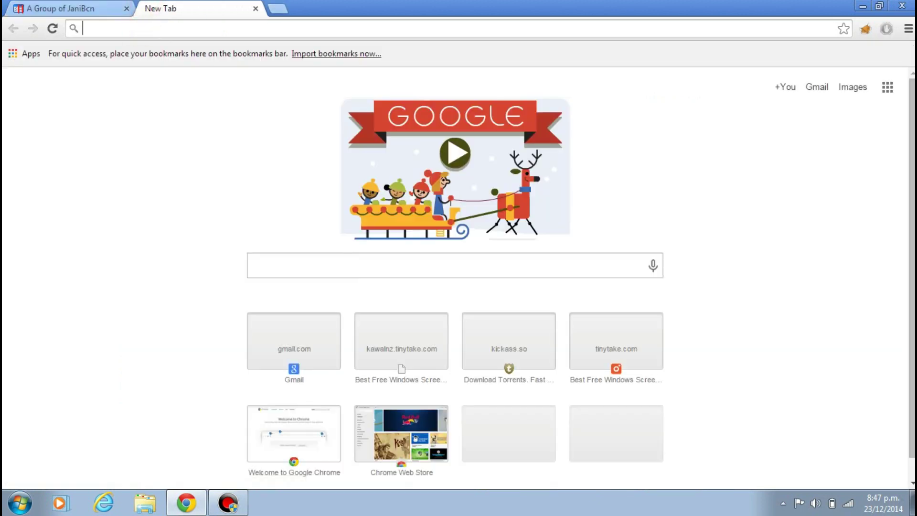
pyautogui.write('adwcleaner')
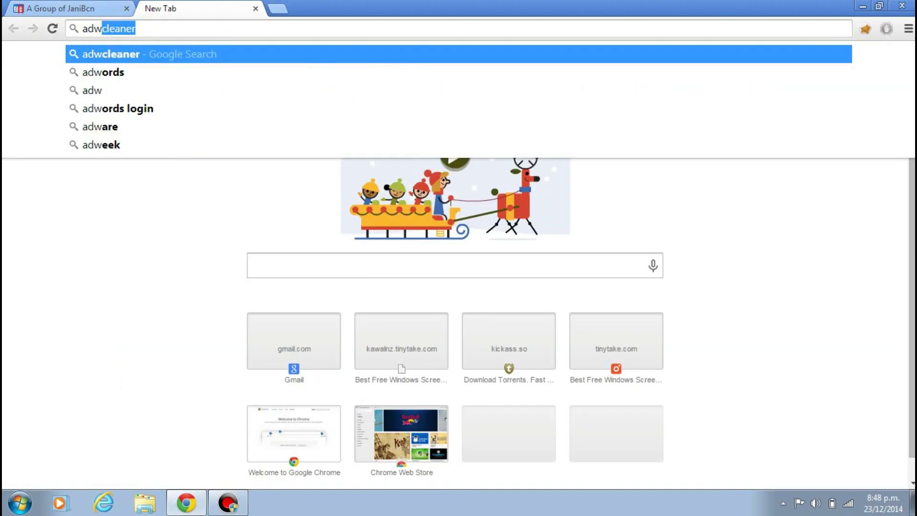
pyautogui.press('Return')
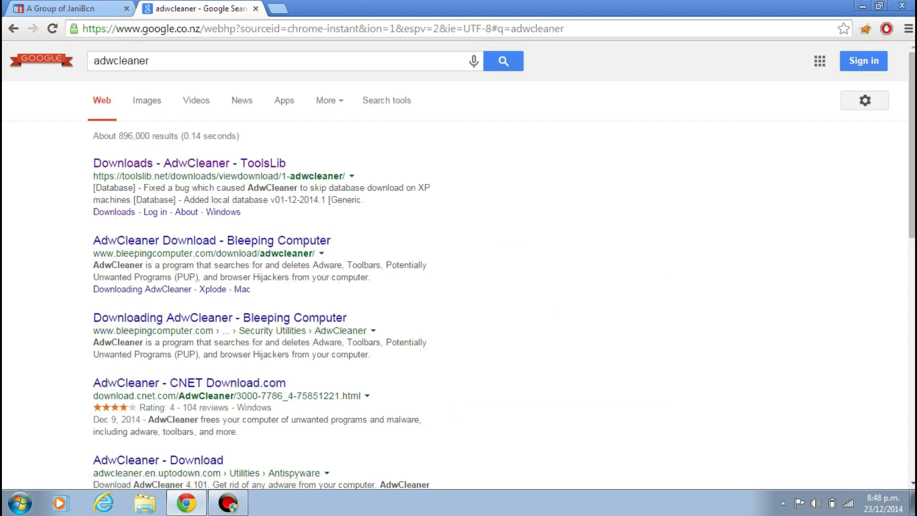
pyautogui.moveTo(91, 177); pyautogui.dragTo(151, 176)
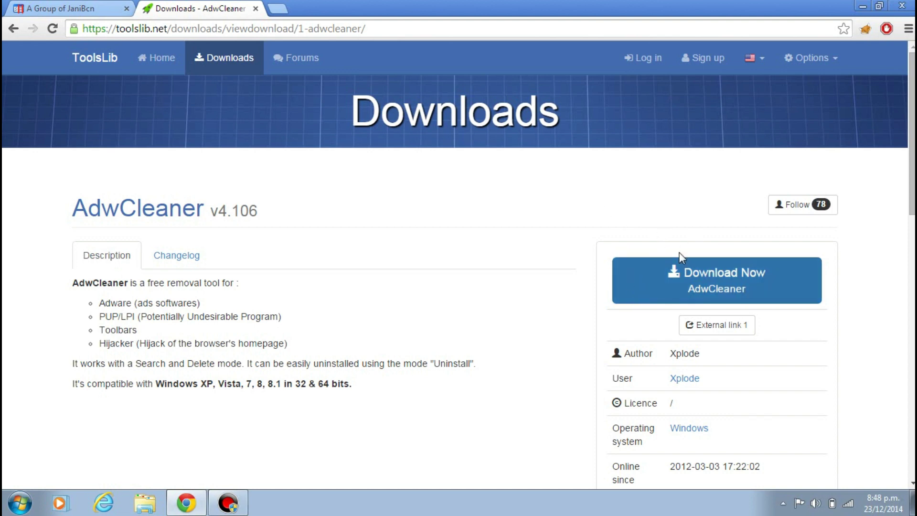
# Step: Download adwcleaner_4.106_2.exe through IDM, run it, and minimize Chrome
pyautogui.click(646, 301)
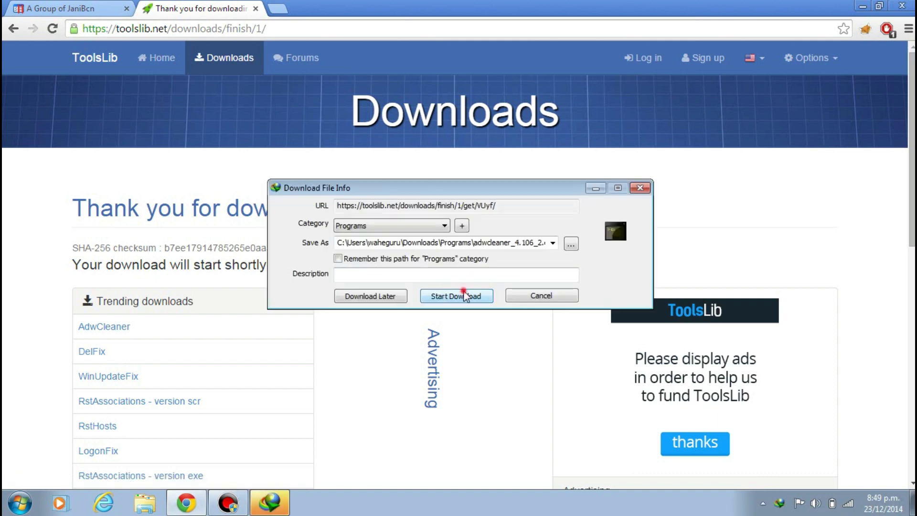
pyautogui.click(463, 295)
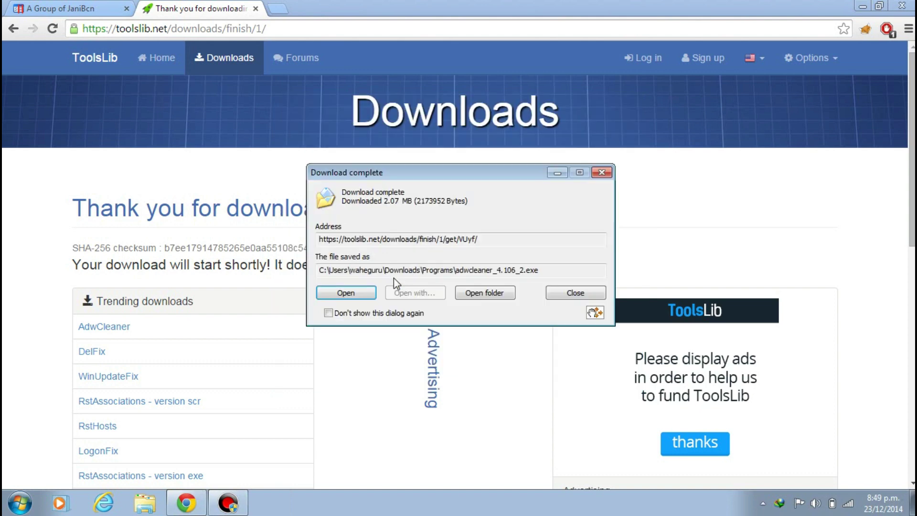
pyautogui.click(370, 292)
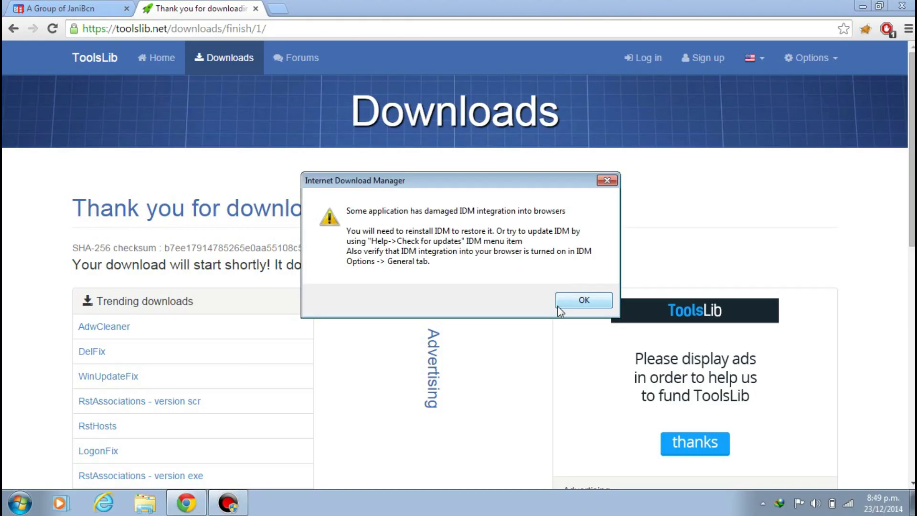
pyautogui.click(584, 300)
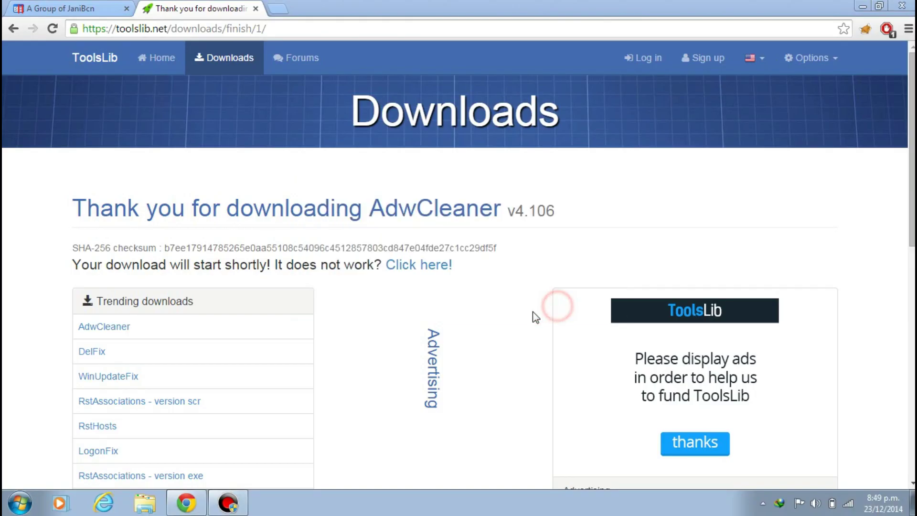
pyautogui.click(863, 6)
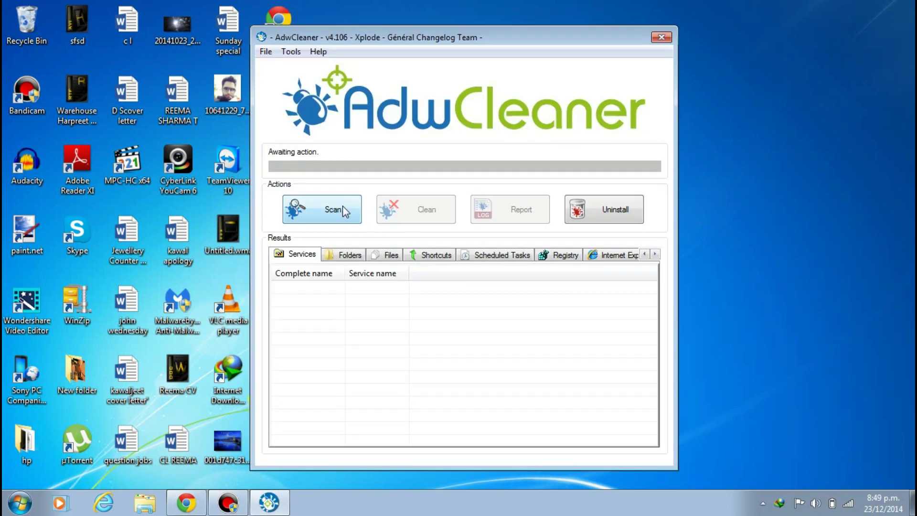
# Step: Run an AdwCleaner scan until detected adware items show as Pending removal
pyautogui.click(343, 209)
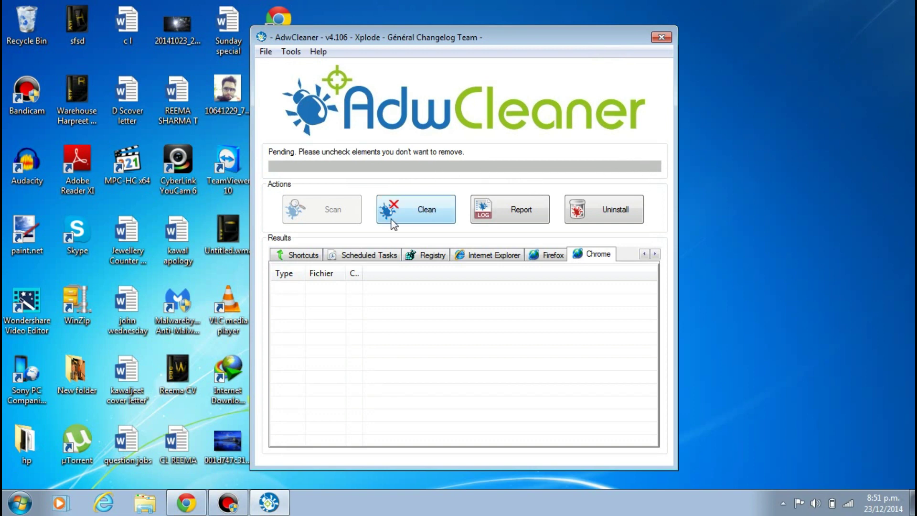
pyautogui.click(383, 257)
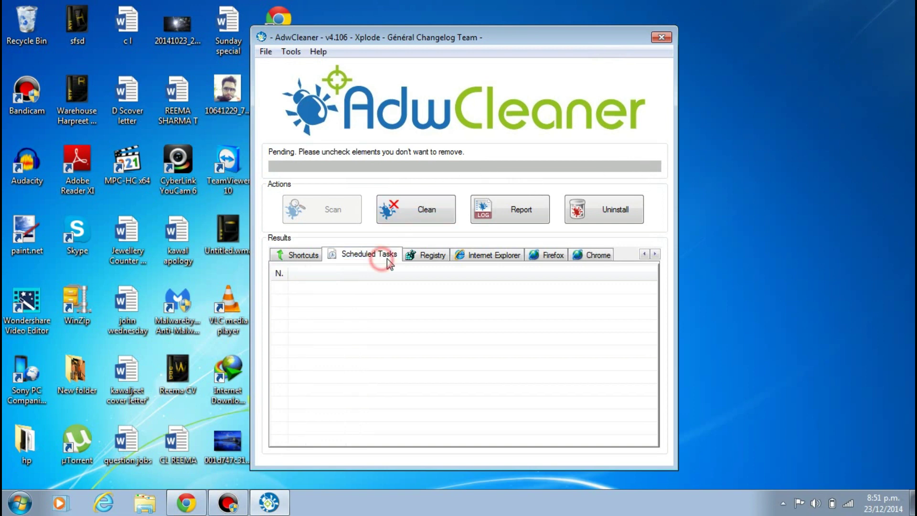
pyautogui.click(433, 254)
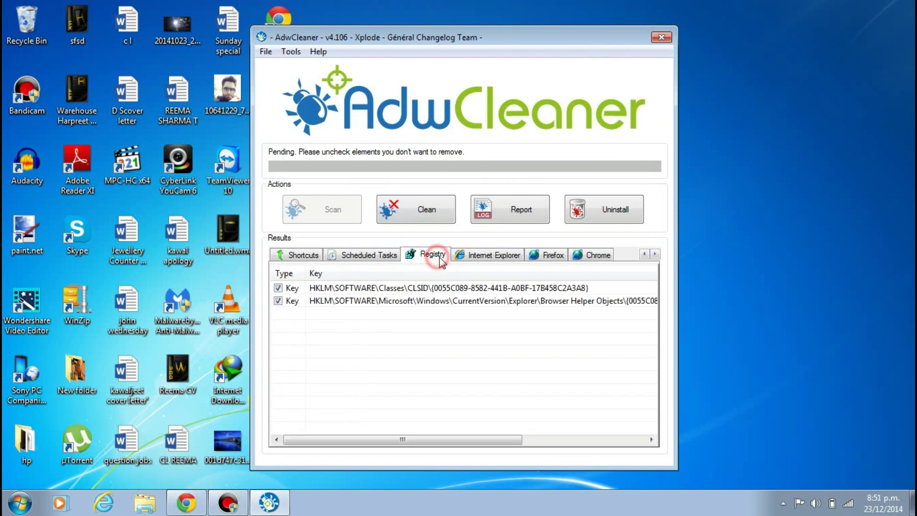
pyautogui.click(492, 255)
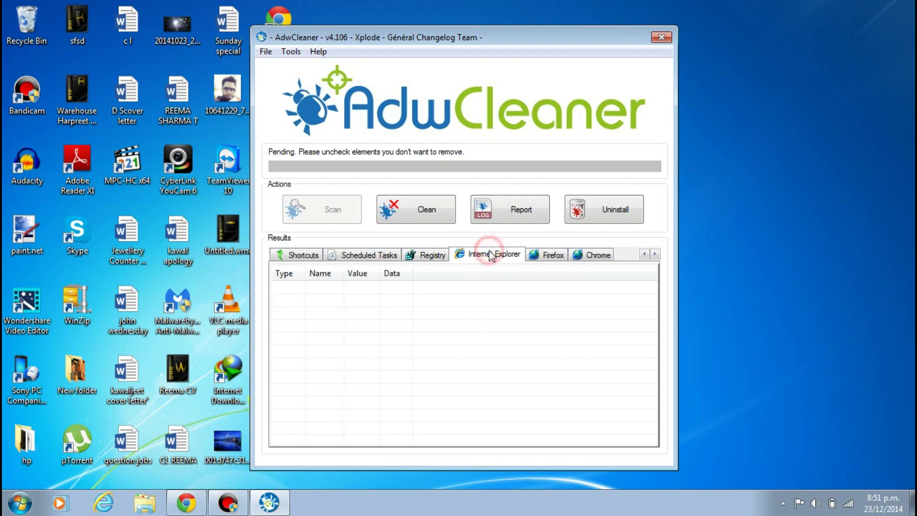
pyautogui.click(548, 254)
pyautogui.click(577, 257)
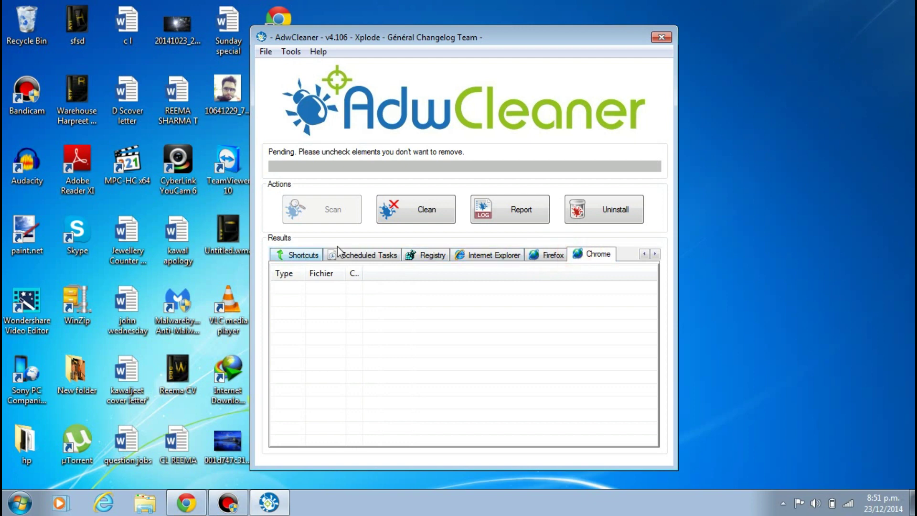